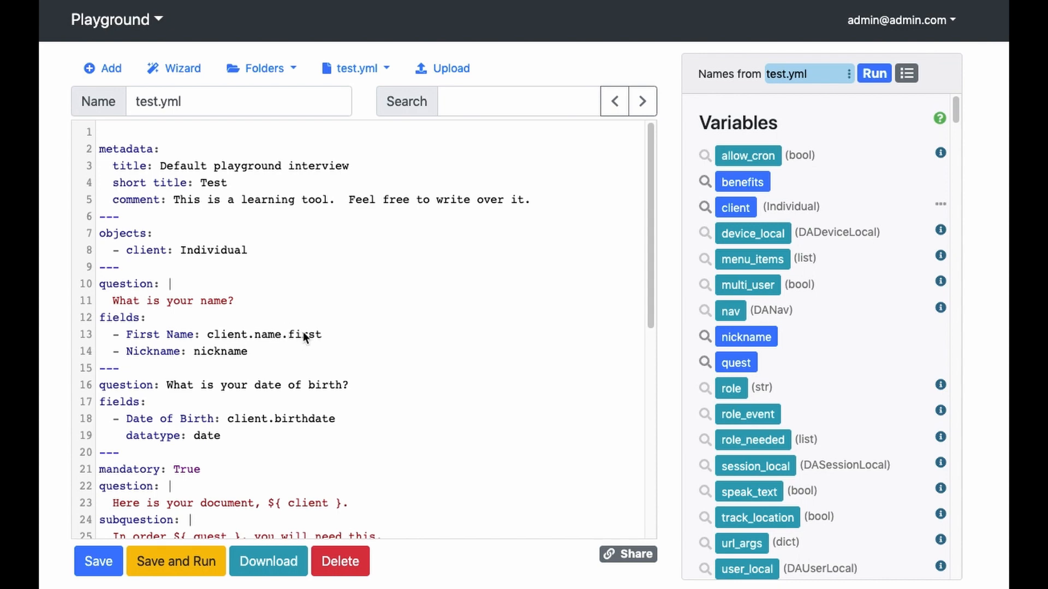
Place the cursor at the end of the First Name field line (client.name.first)
left_click(343, 333)
Add '- Last name: client.name.last' on a new line under First Name
key("Return")
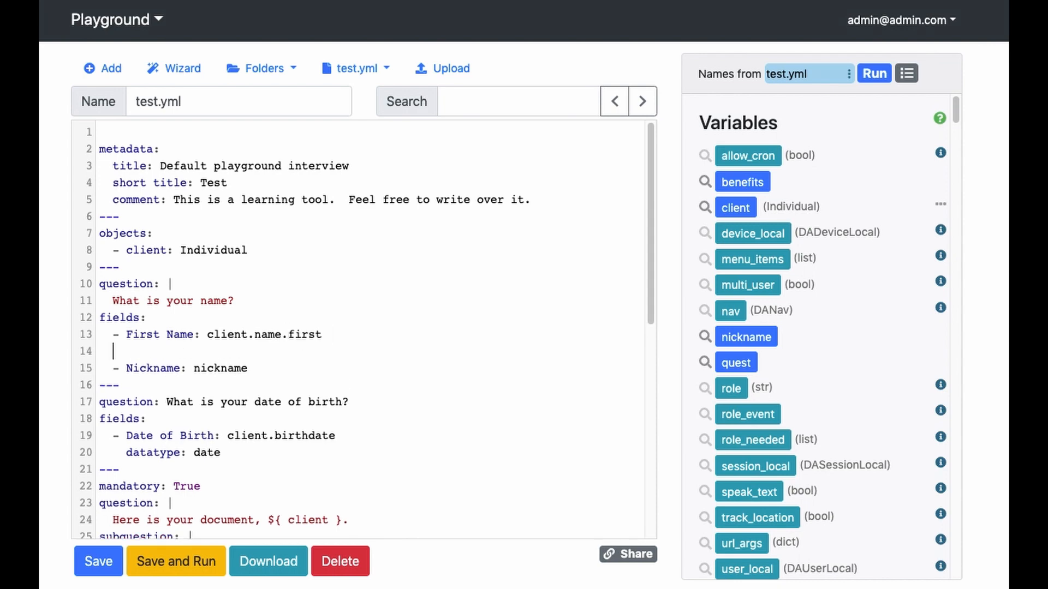
type("- - Last name: ")
type("client.")
type("name")
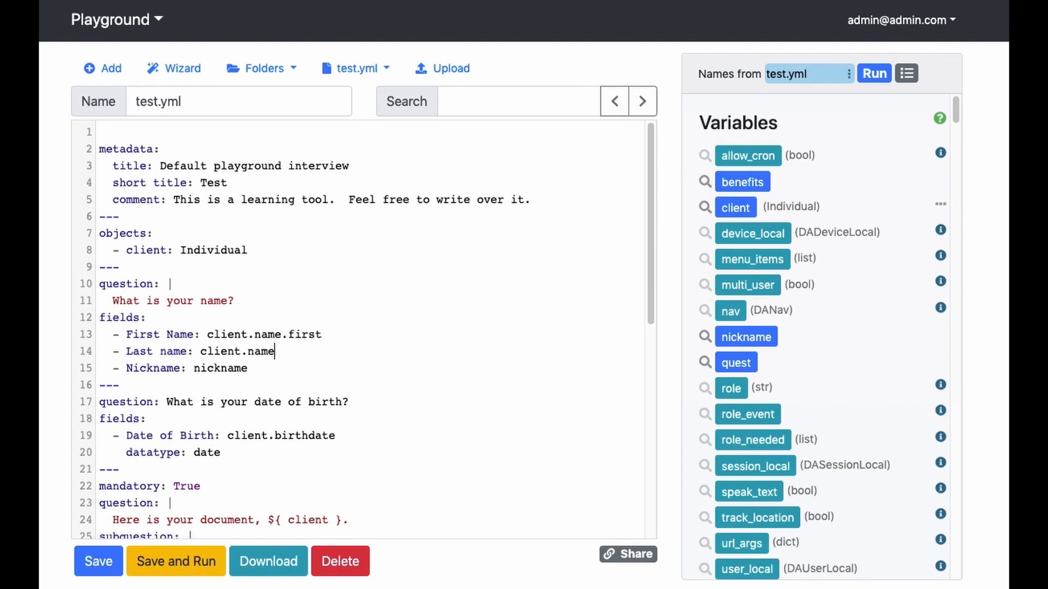
type(".last")
key("Down")
Prefix the Nickname field's variable so it stores client.name.nickname
left_click(194, 369)
type("client.name")
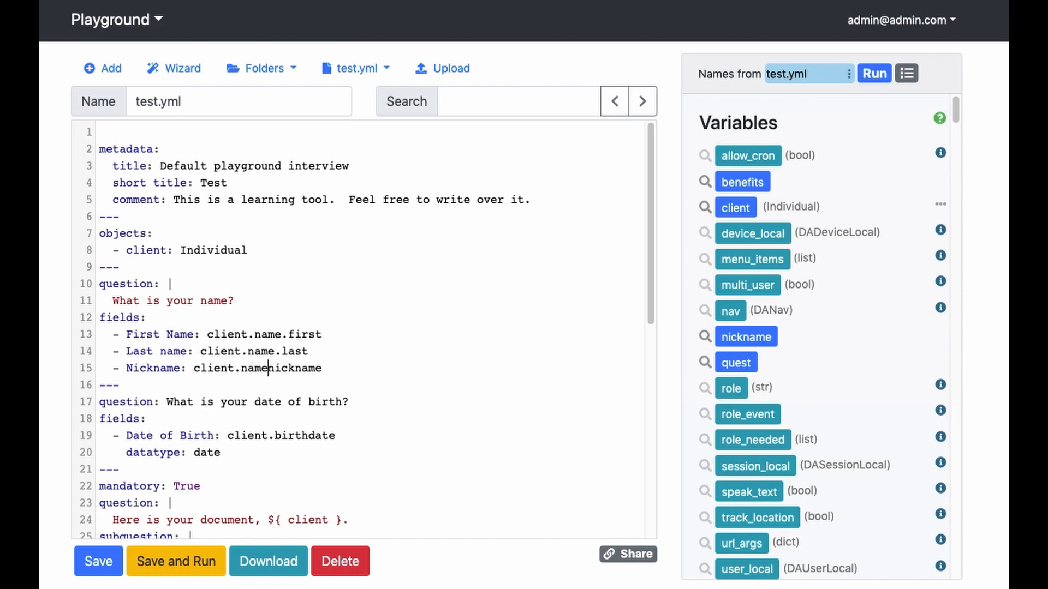
type(".")
scroll(448, 350, "down", 2)
scroll(446, 347, "down", 2)
scroll(446, 346, "down", 3)
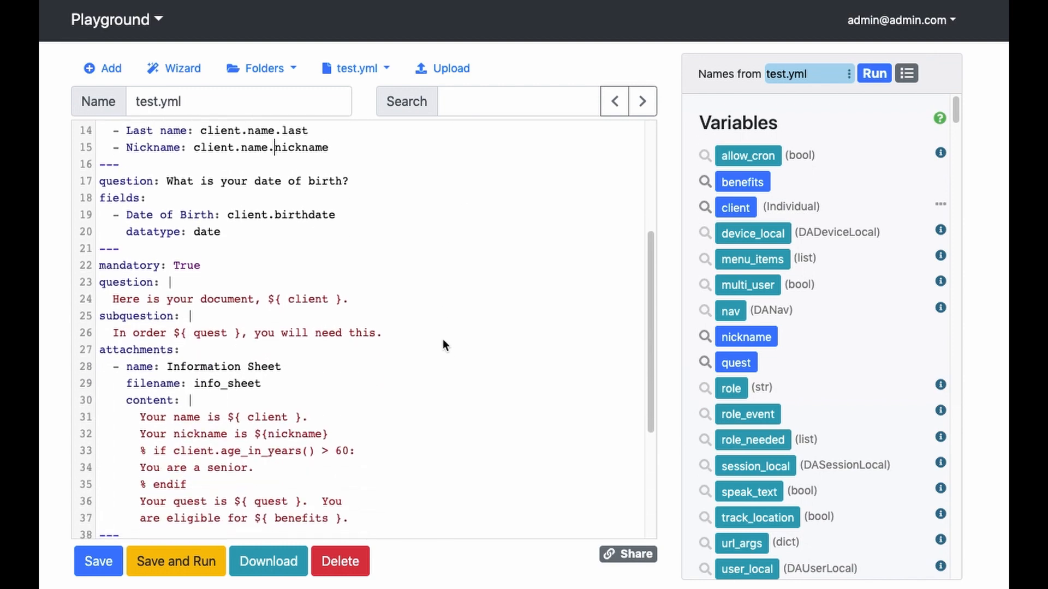
scroll(442, 338, "down", 2)
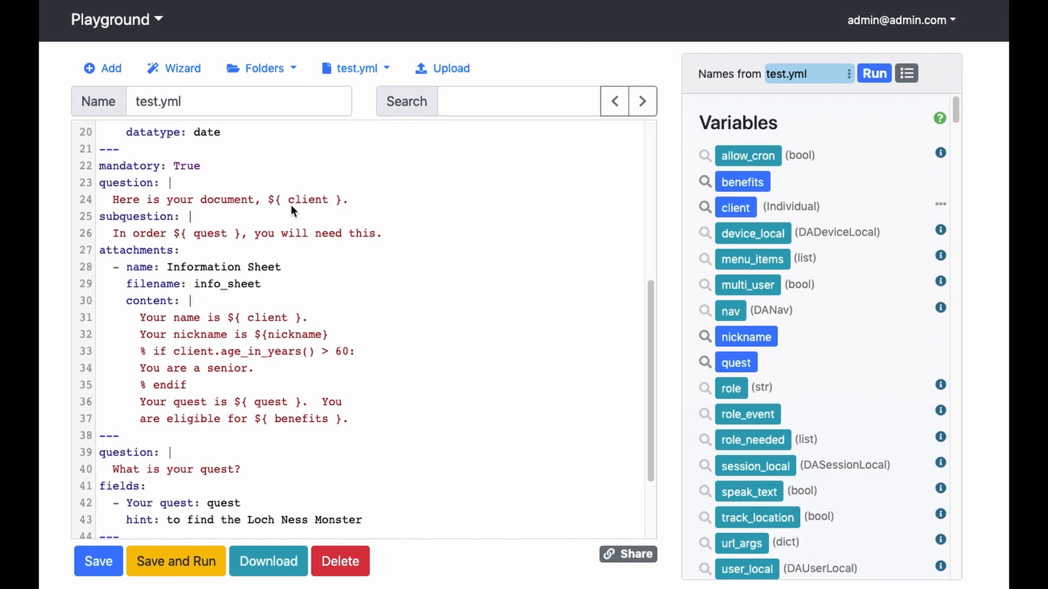
scroll(302, 259, "up", 4)
scroll(300, 254, "up", 2)
scroll(301, 254, "up", 1)
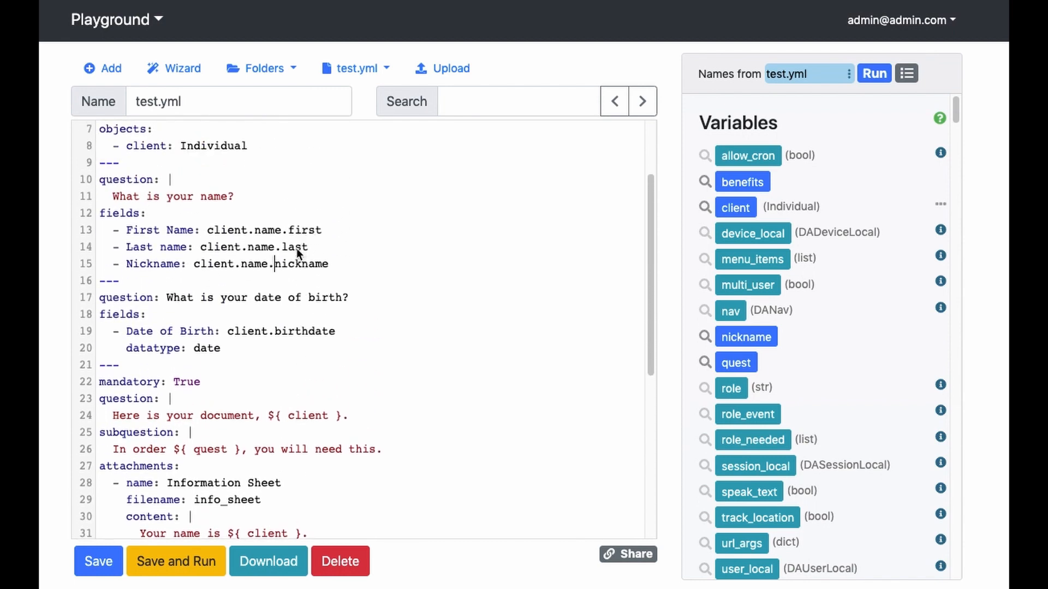
scroll(296, 248, "down", 5)
scroll(382, 242, "down", 5)
scroll(379, 233, "down", 3)
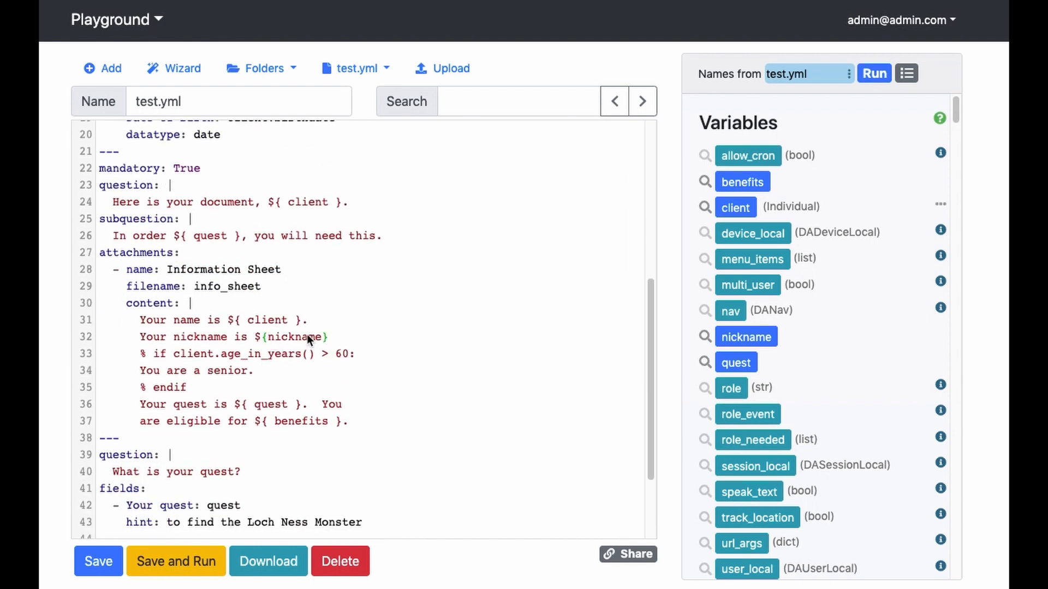
type("client.name.")
Save and run the interview with the nickname sentence using ${client.name.nickname}
left_click(188, 568)
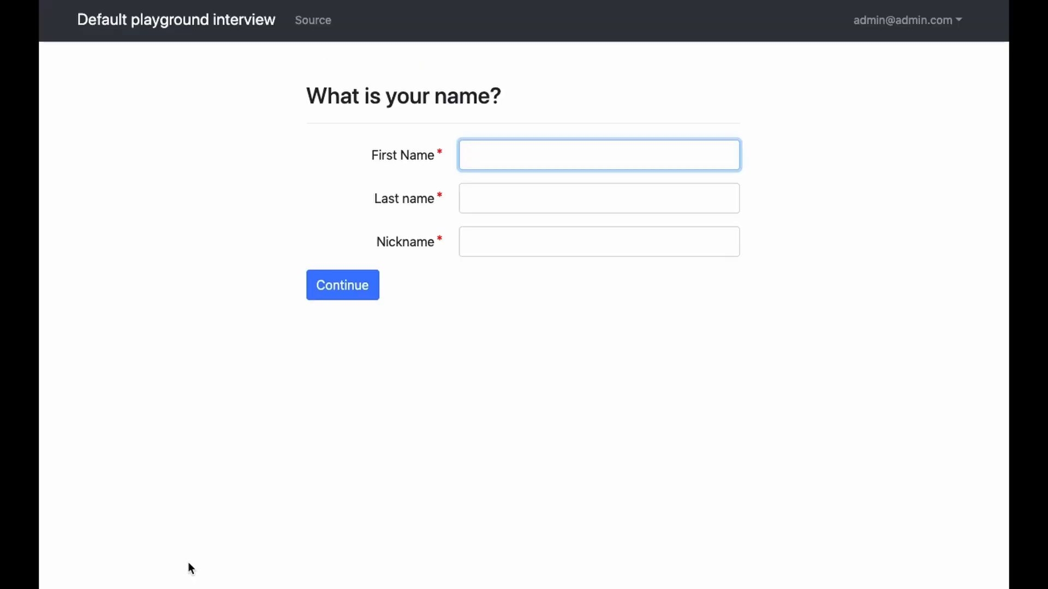
type("Abbott")
Answer the name question as Abbott Costello, nickname Who's on first, and continue
key("Tab")
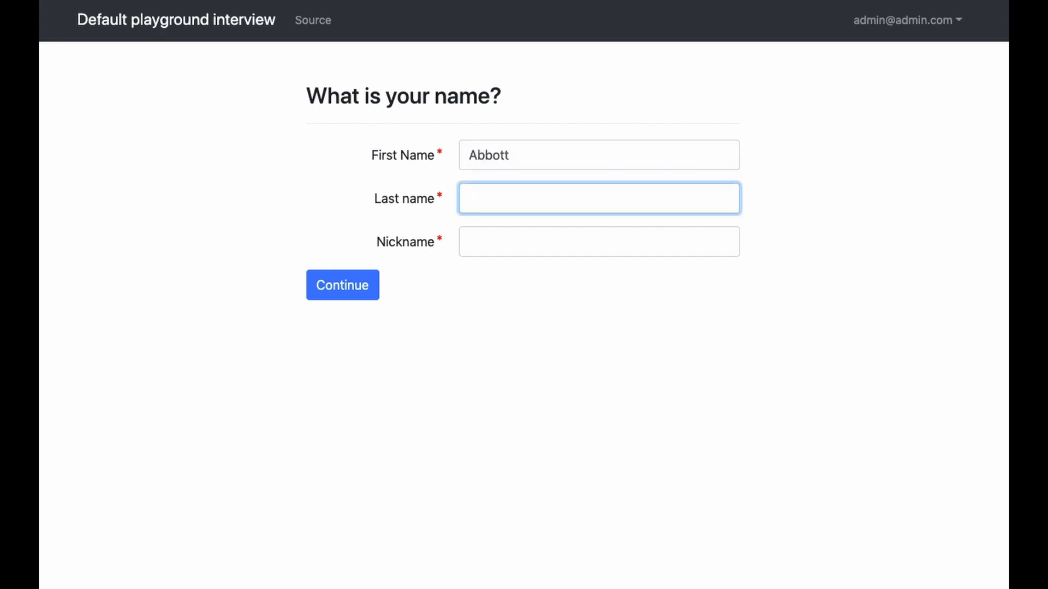
type("Costello")
key("Tab")
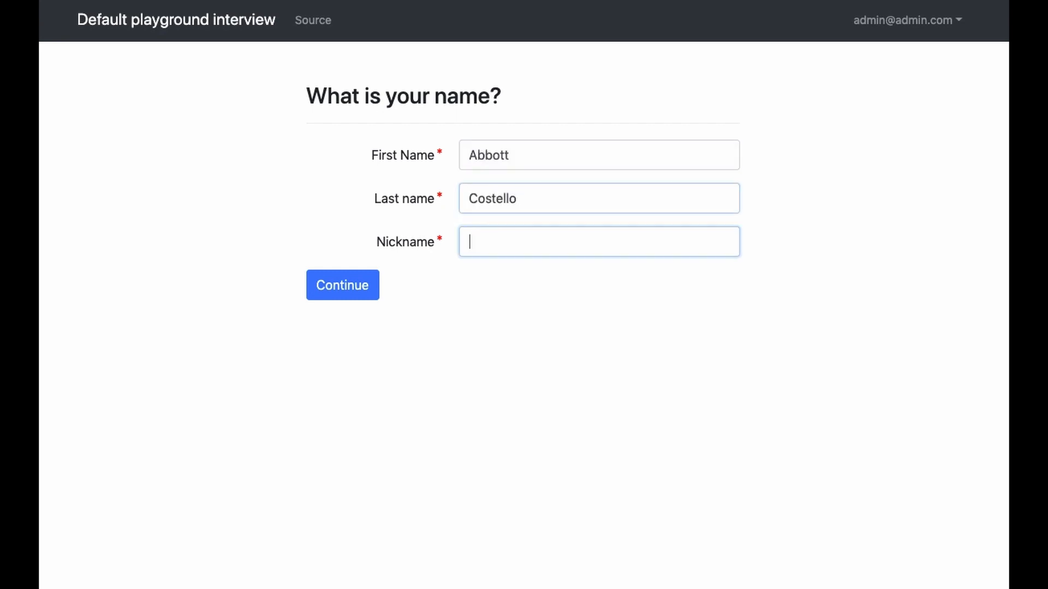
type("Whos")
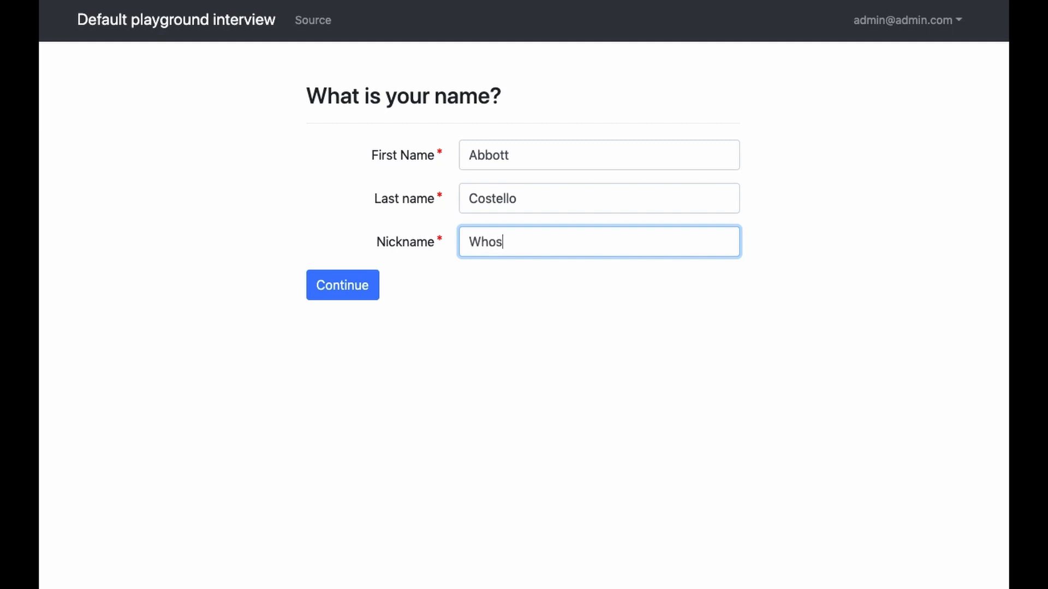
key("BackSpace")
type("'s on f")
type("irst")
left_click(343, 285)
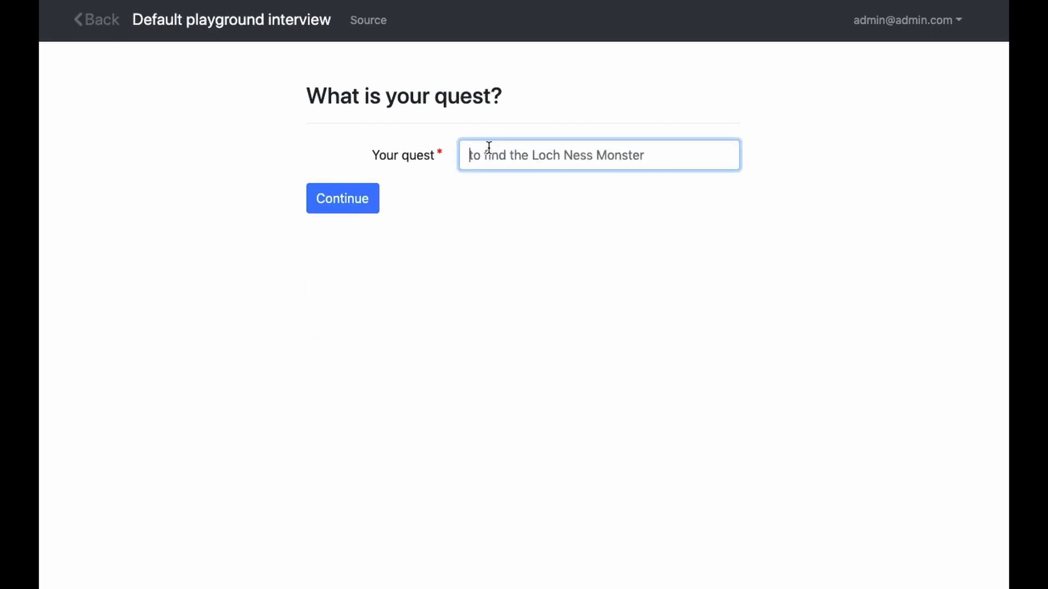
type("To ")
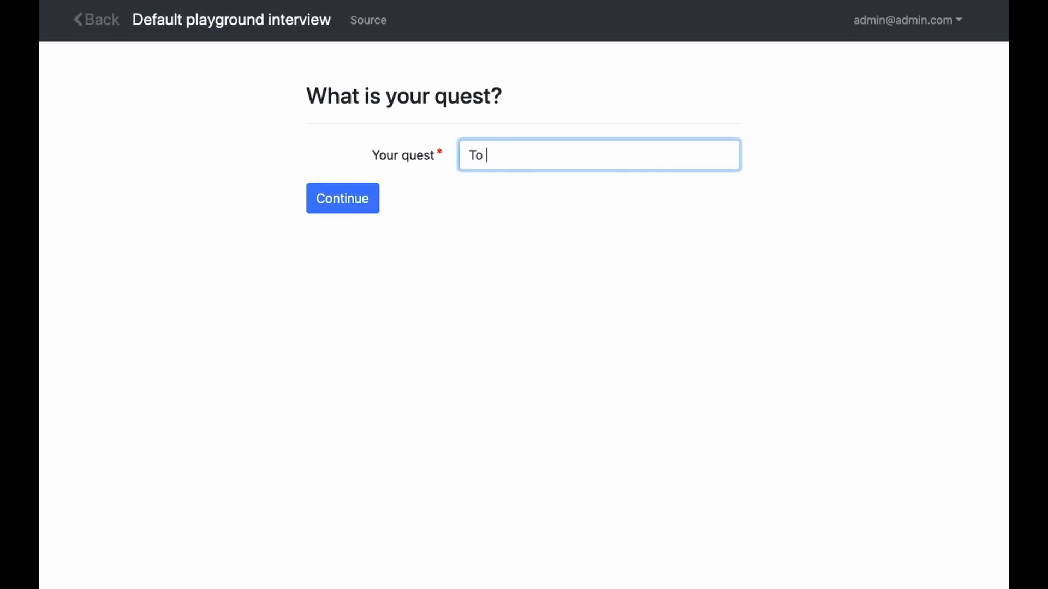
type("find the holy g")
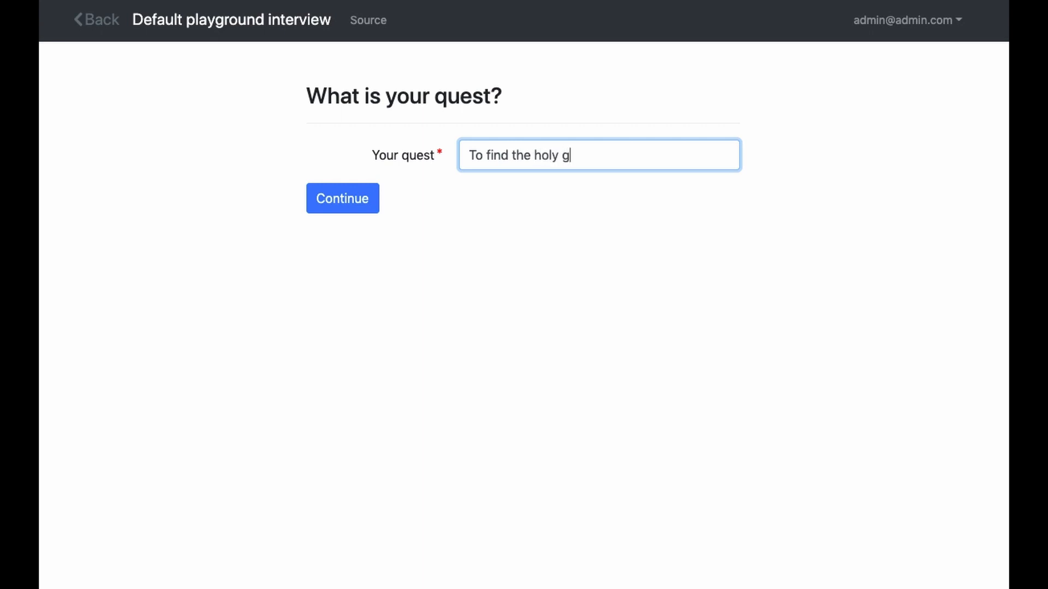
type("rail")
Answer the quest 'To find the holy grail' and date of birth 12/12/1911
key("Return")
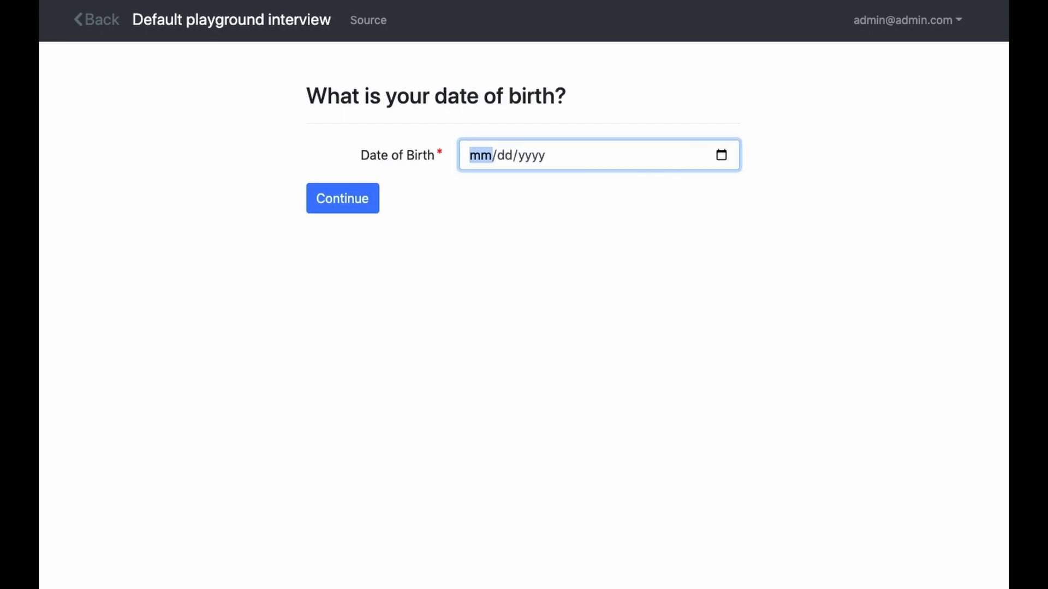
type("12/12/")
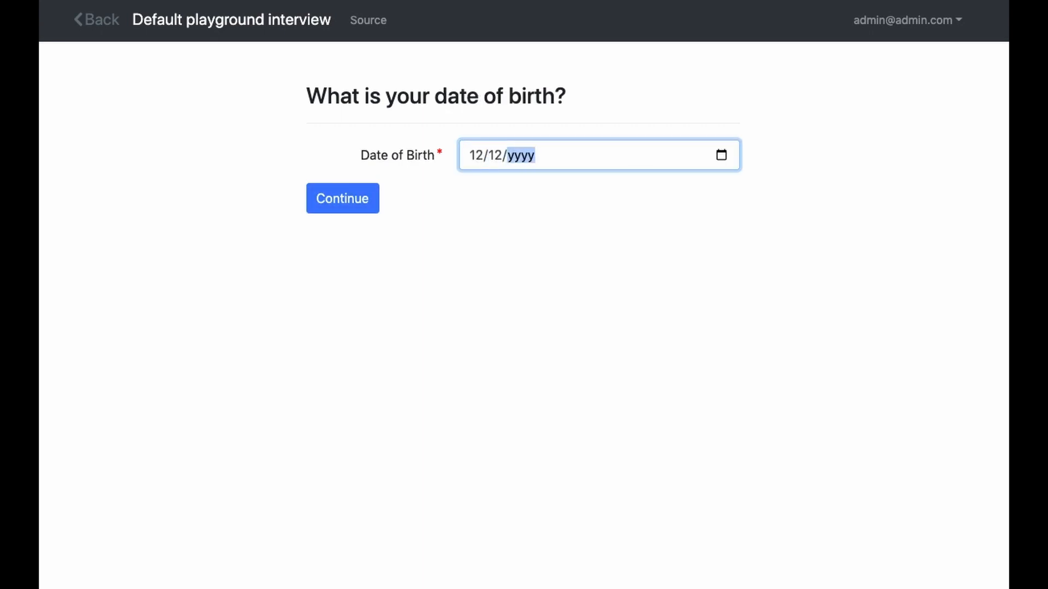
type("1911")
left_click(355, 205)
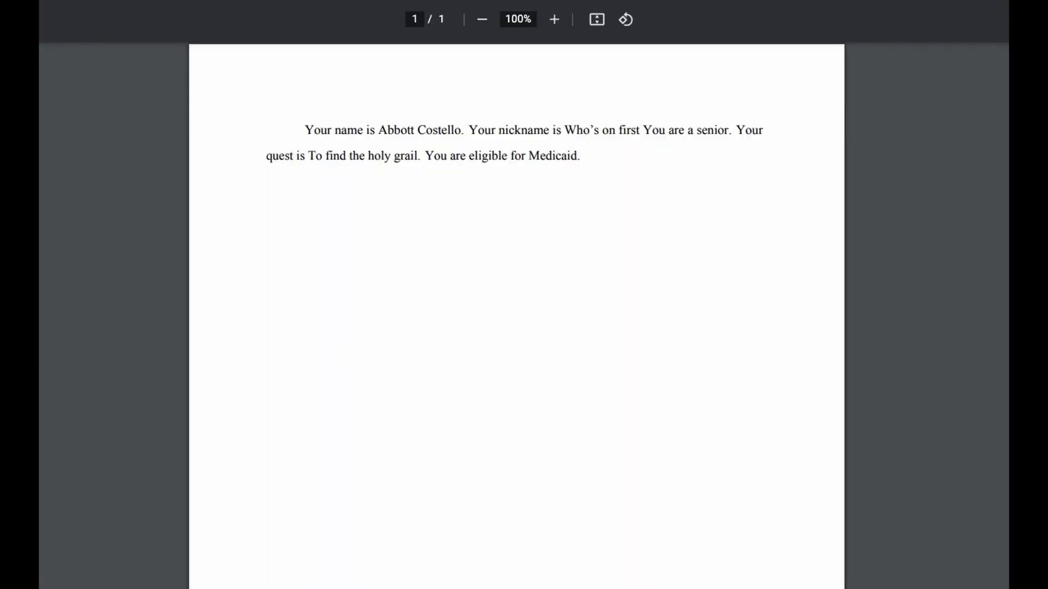
Compare the 'Your name' sentence in test.yml with the generated Information Sheet PDF
key("ctrl+Tab")
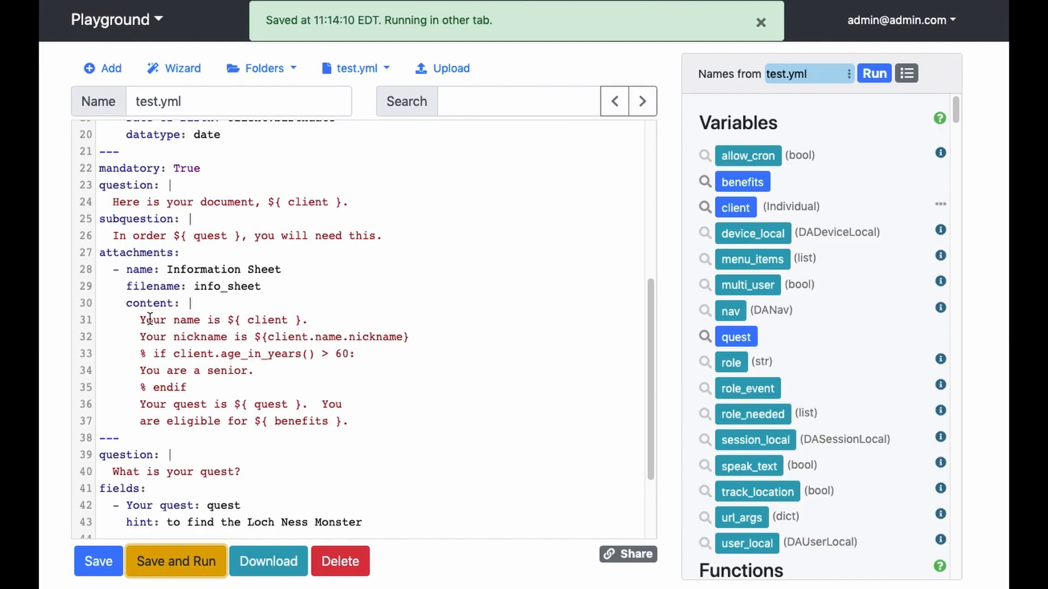
left_click_drag(141, 320, 303, 320)
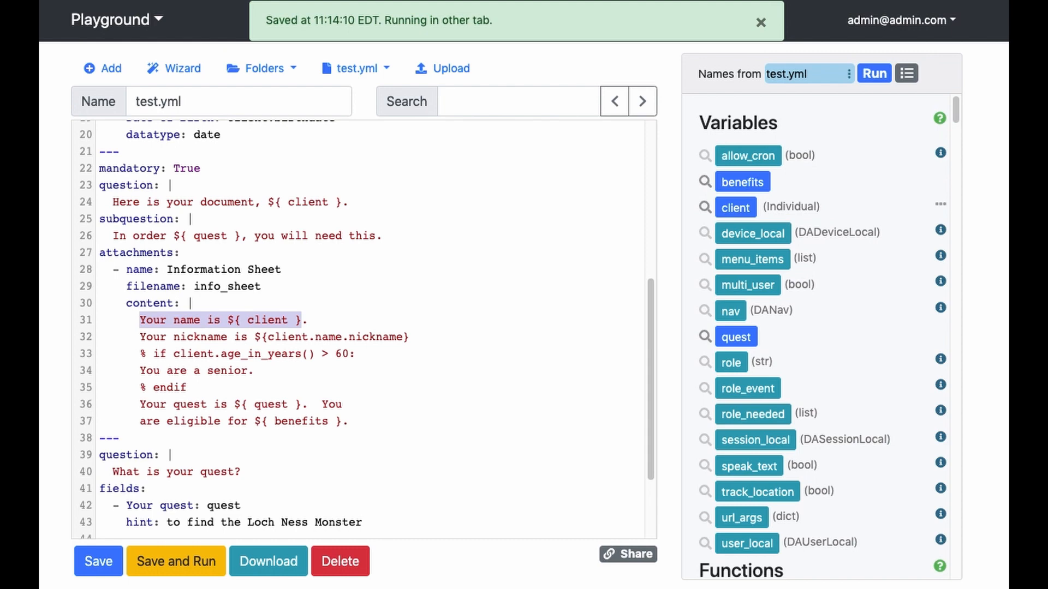
key("ctrl+Tab")
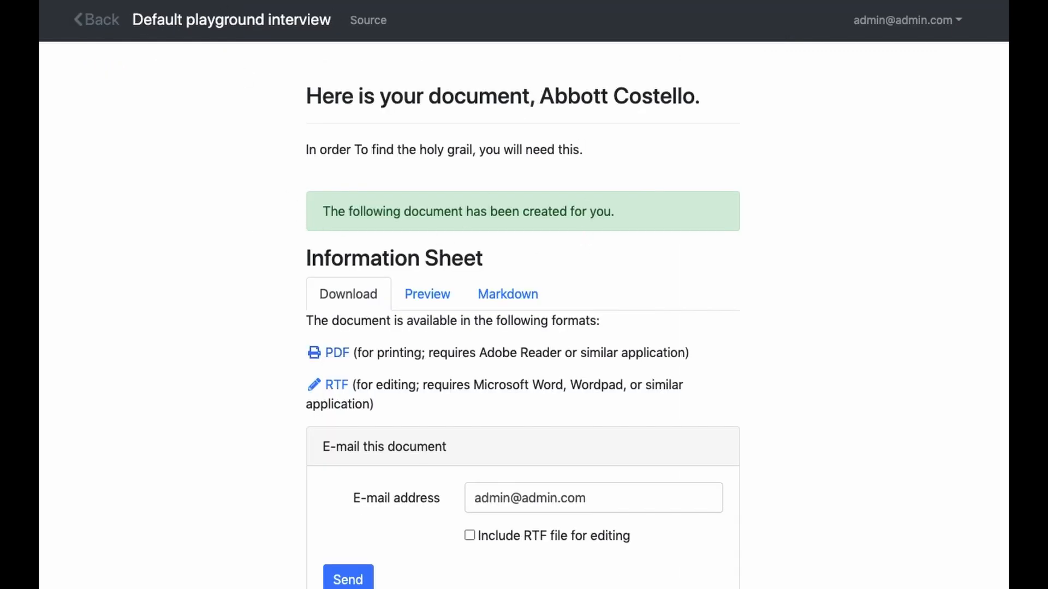
key("ctrl+Tab")
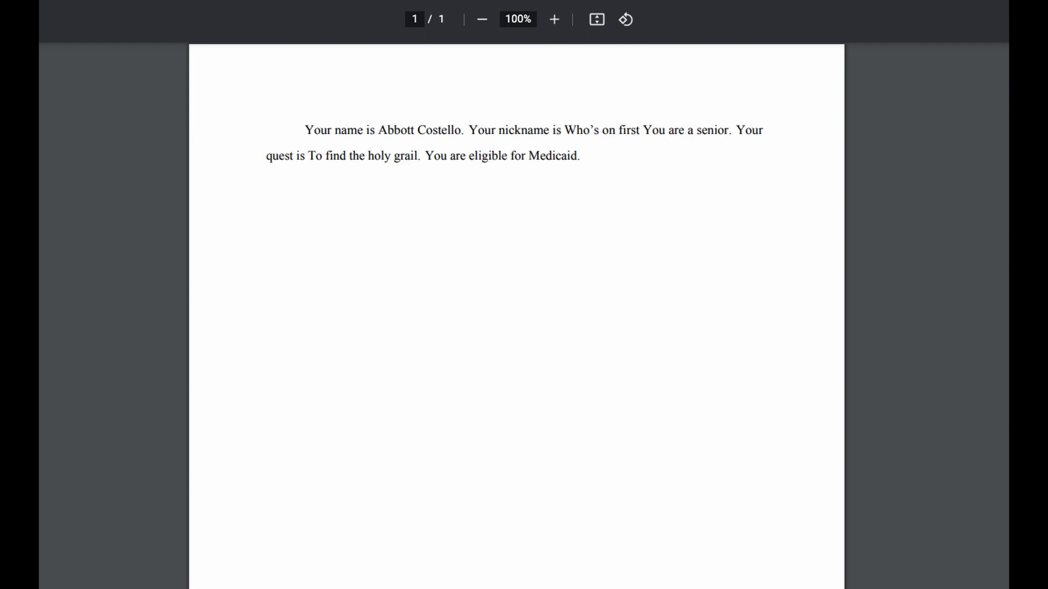
key("ctrl+Tab")
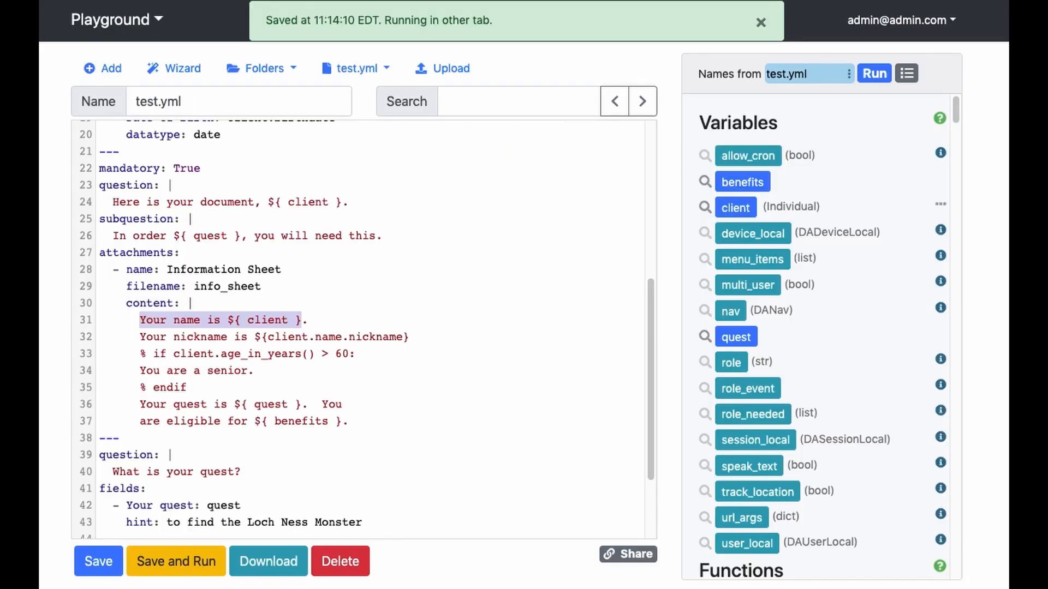